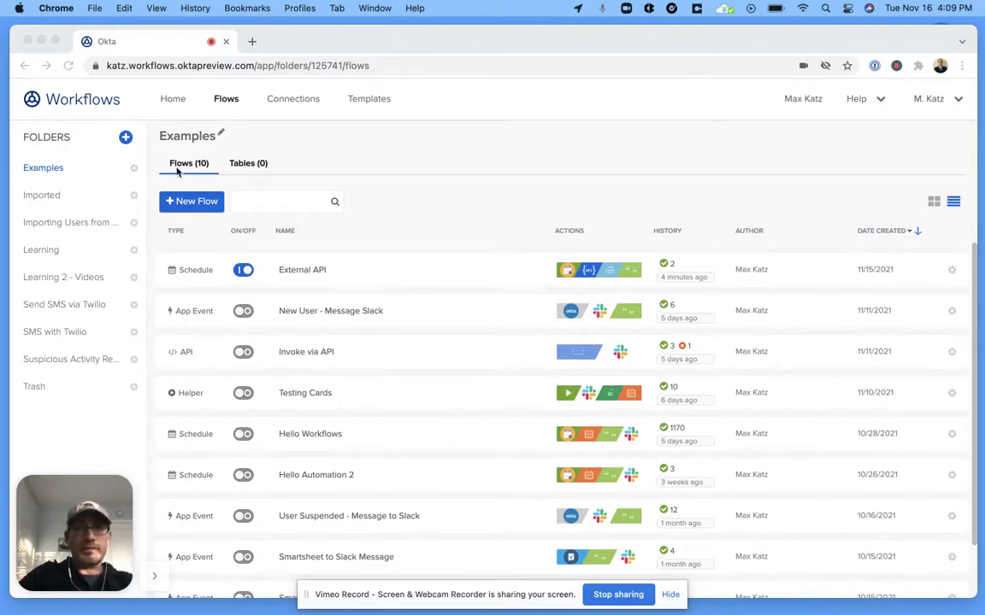
Step: Show the Examples folder's 10 flows as cards, after confirming its Tables tab holds 0 tables
{"action": "scroll", "coordinate": [494, 272], "scroll_direction": "down", "scroll_amount": 1}
{"action": "scroll", "coordinate": [494, 272], "scroll_direction": "up", "scroll_amount": 1}
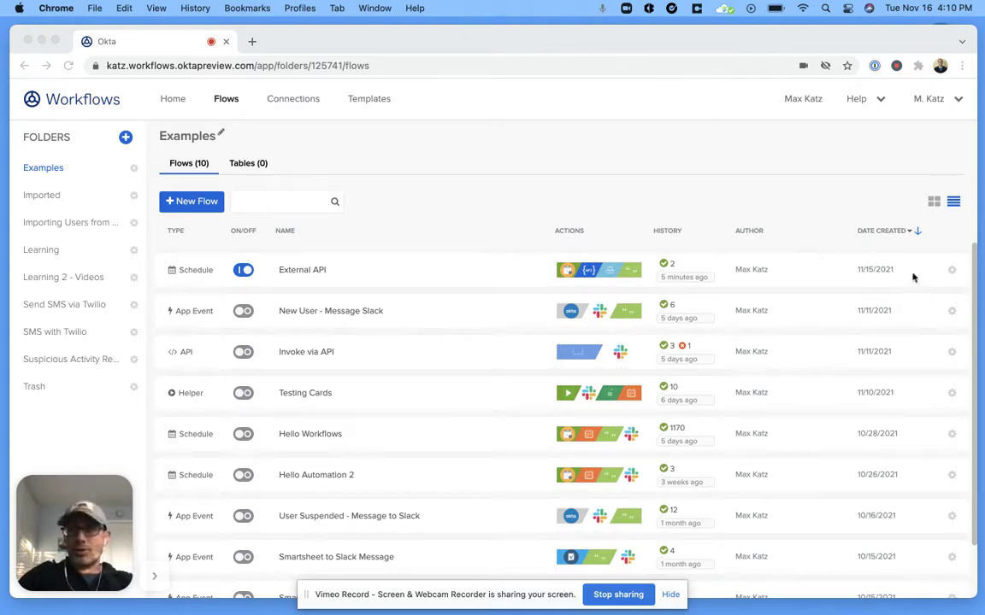
{"action": "left_click", "coordinate": [934, 205]}
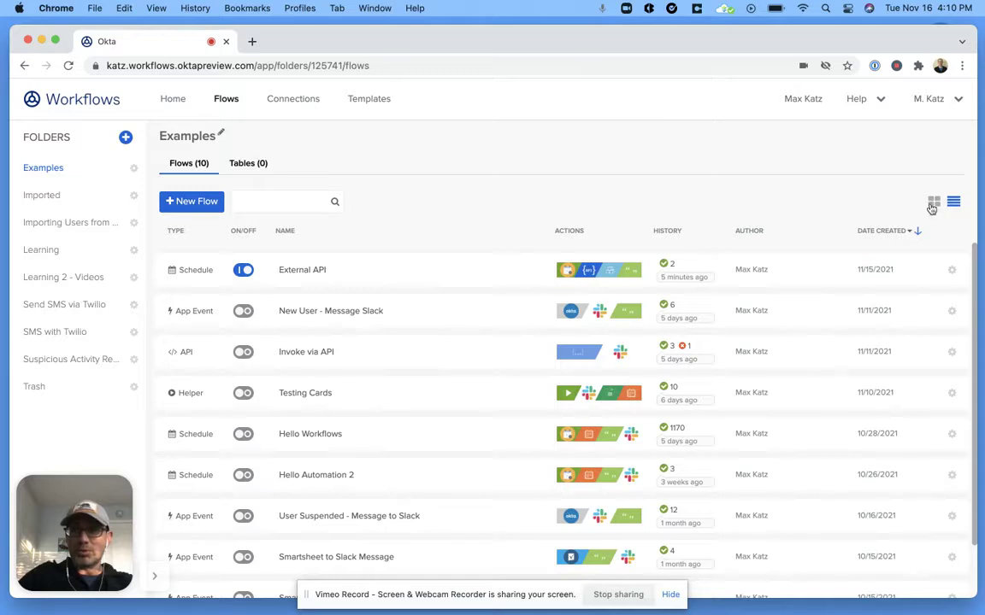
{"action": "left_click", "coordinate": [933, 206]}
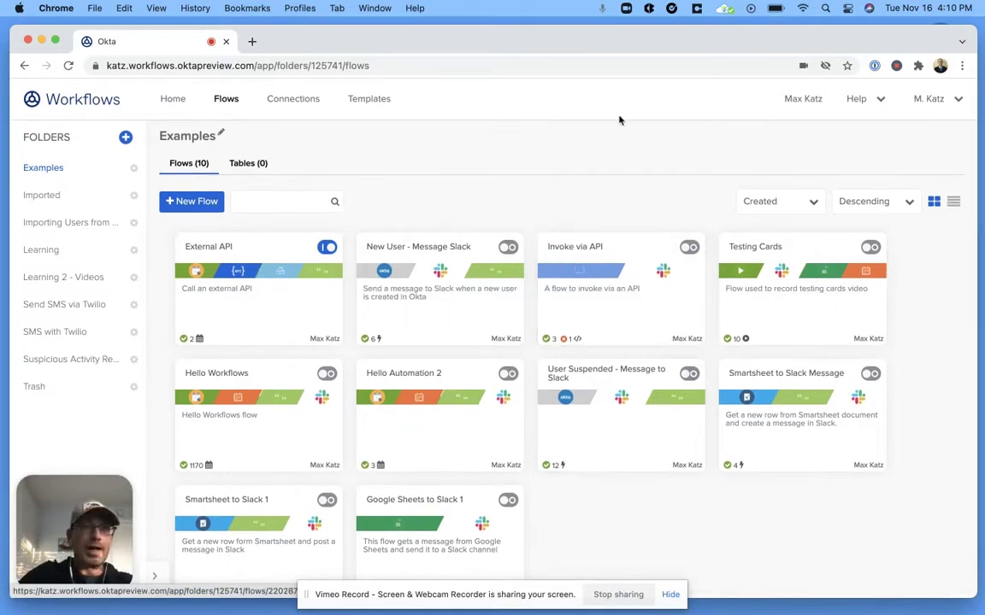
{"action": "left_click", "coordinate": [249, 164]}
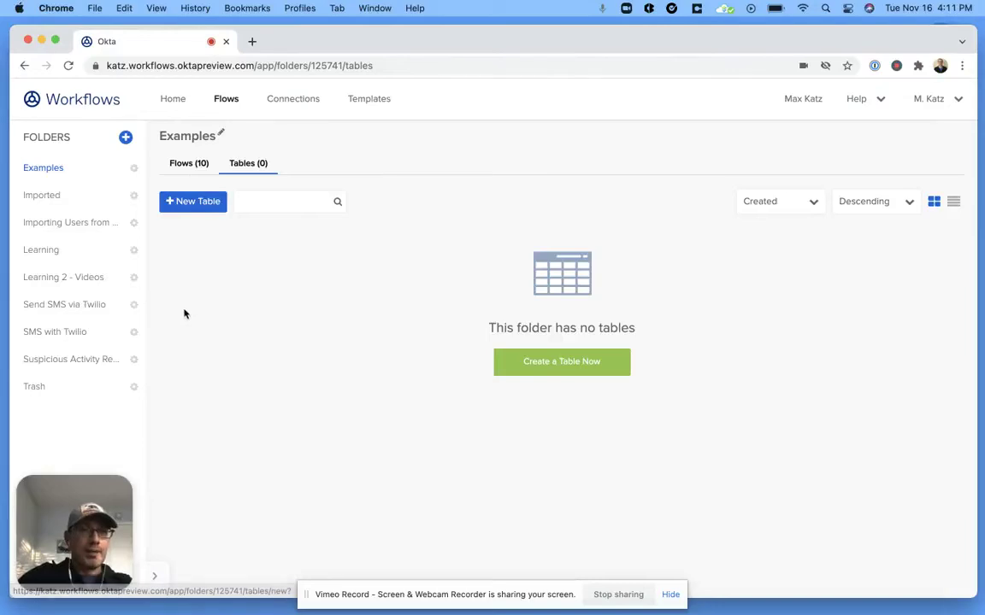
{"action": "left_click", "coordinate": [192, 163]}
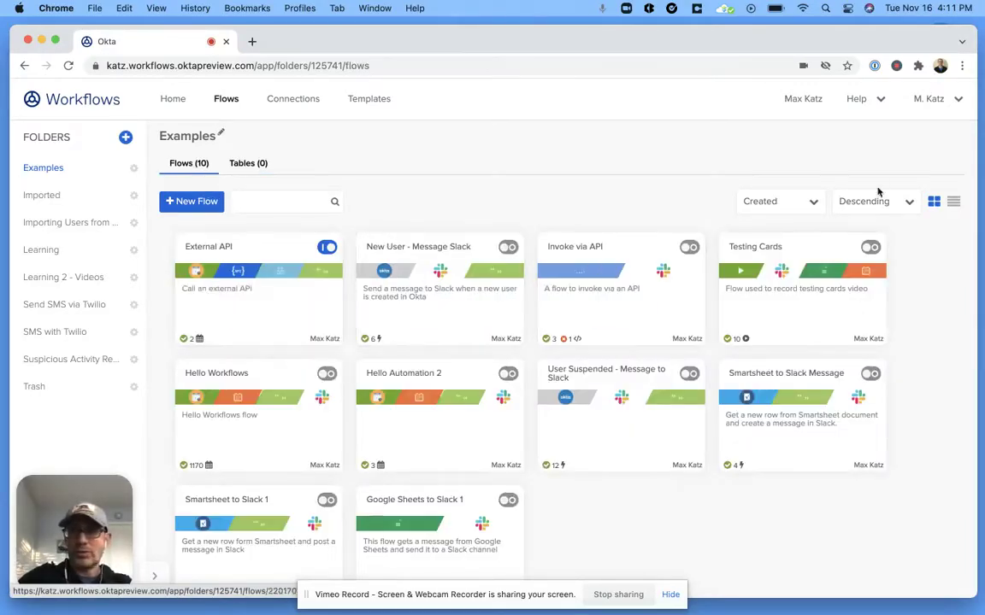
Step: Switch the Examples flows back to list view and glance at External API's gear menu
{"action": "left_click", "coordinate": [952, 202]}
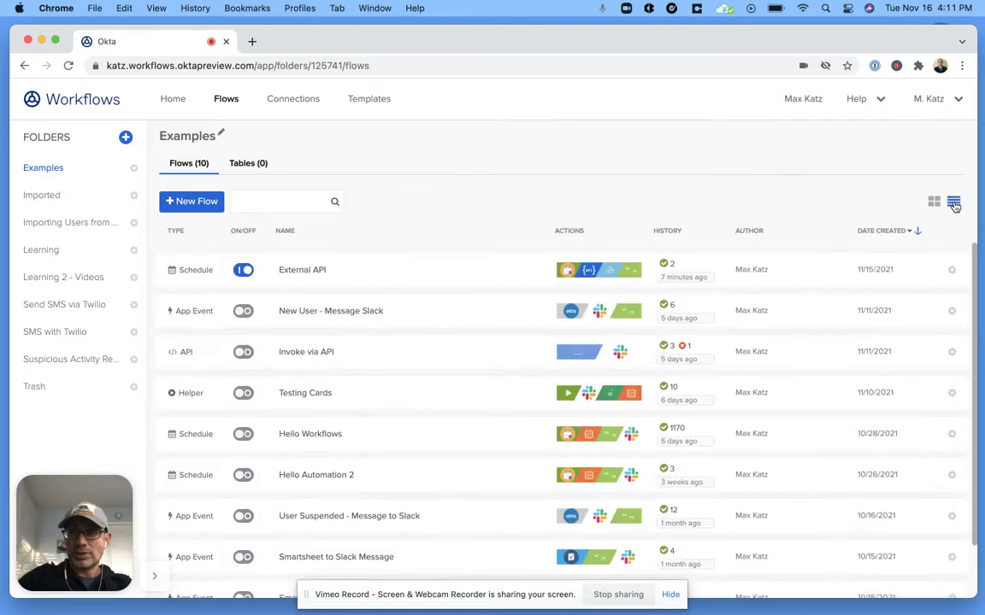
{"action": "left_click", "coordinate": [951, 272]}
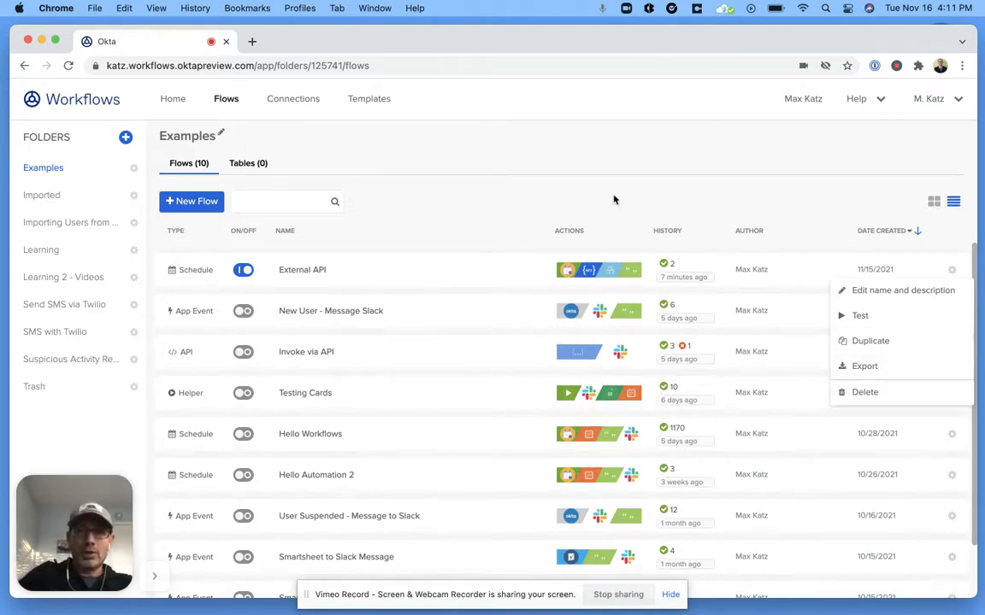
{"action": "left_click", "coordinate": [603, 159]}
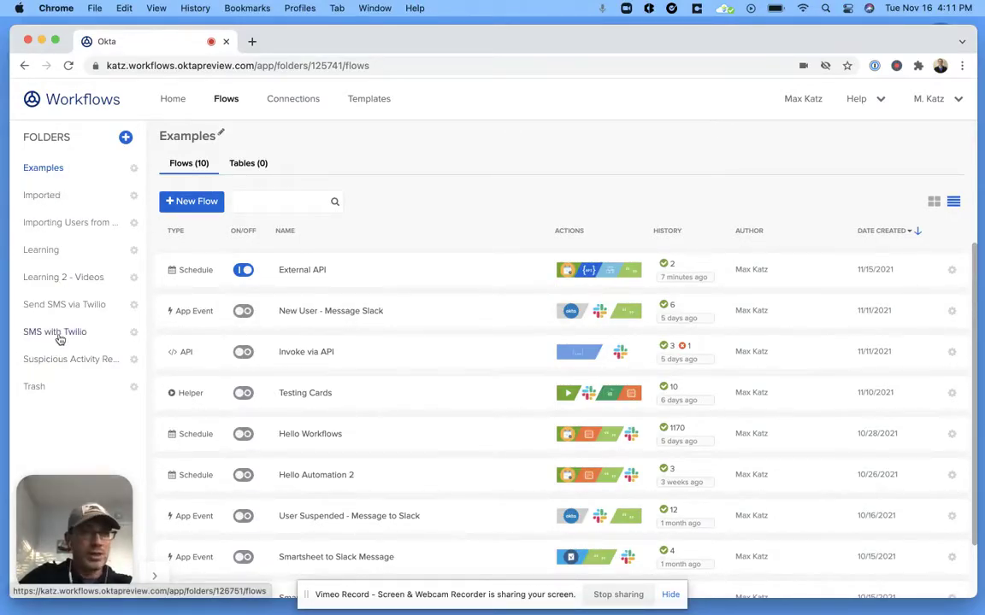
{"action": "left_click", "coordinate": [134, 252]}
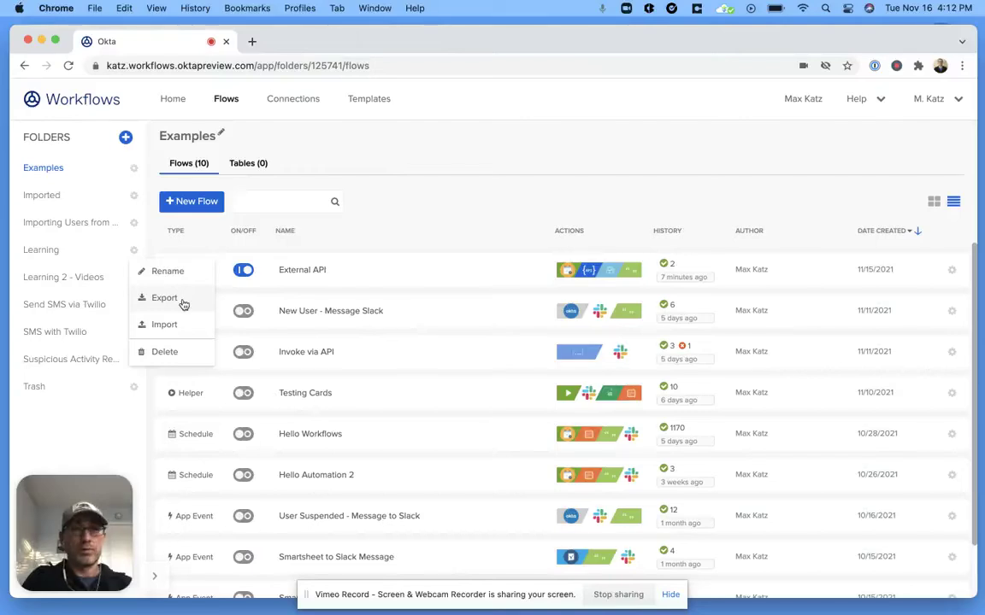
{"action": "left_click", "coordinate": [442, 206]}
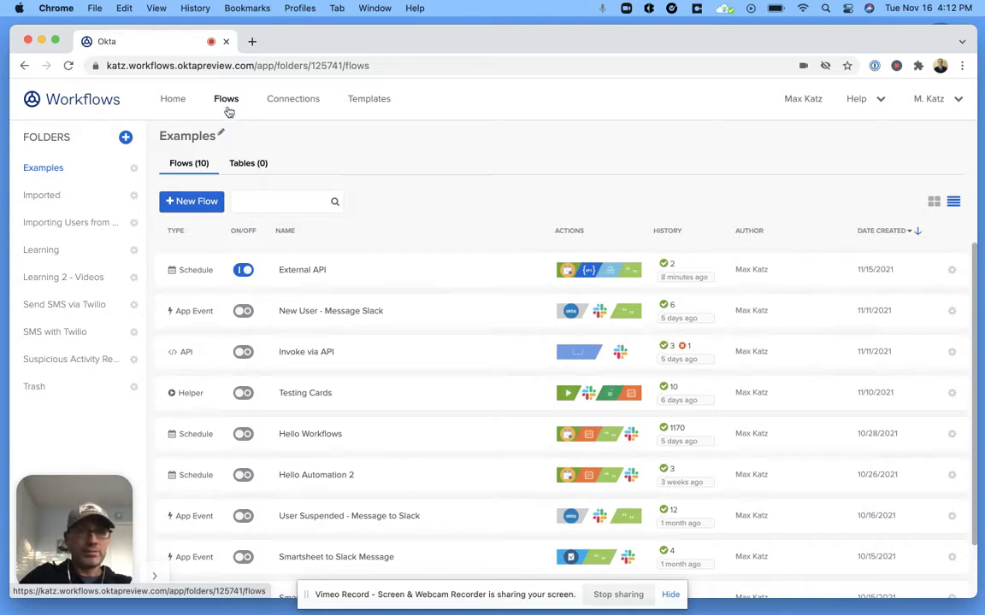
Step: Open the Connections page and scroll through its 11 connections, including Slack and Smartsheet
{"action": "left_click", "coordinate": [306, 101]}
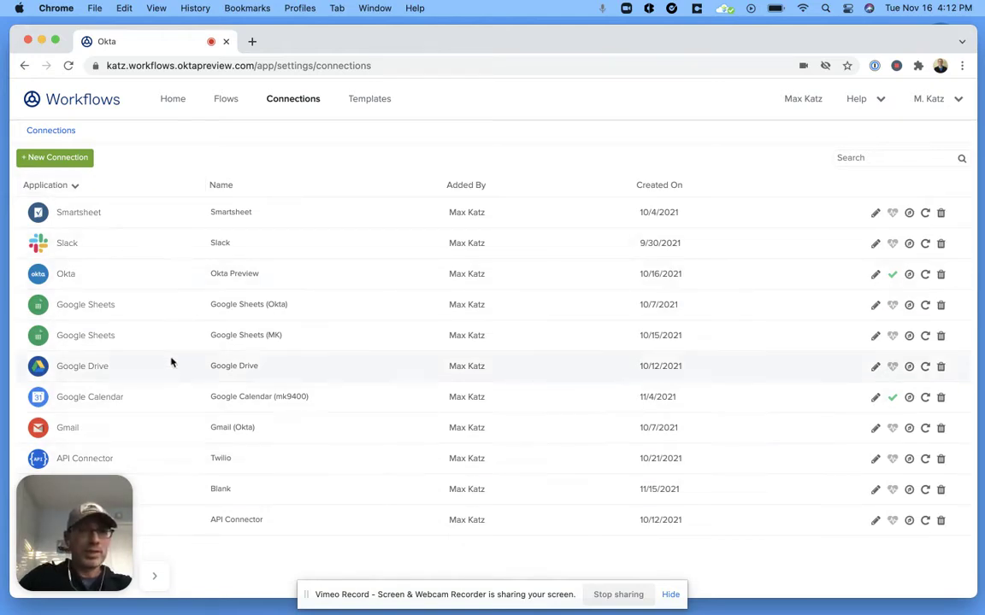
{"action": "scroll", "coordinate": [174, 344], "scroll_direction": "down", "scroll_amount": 1}
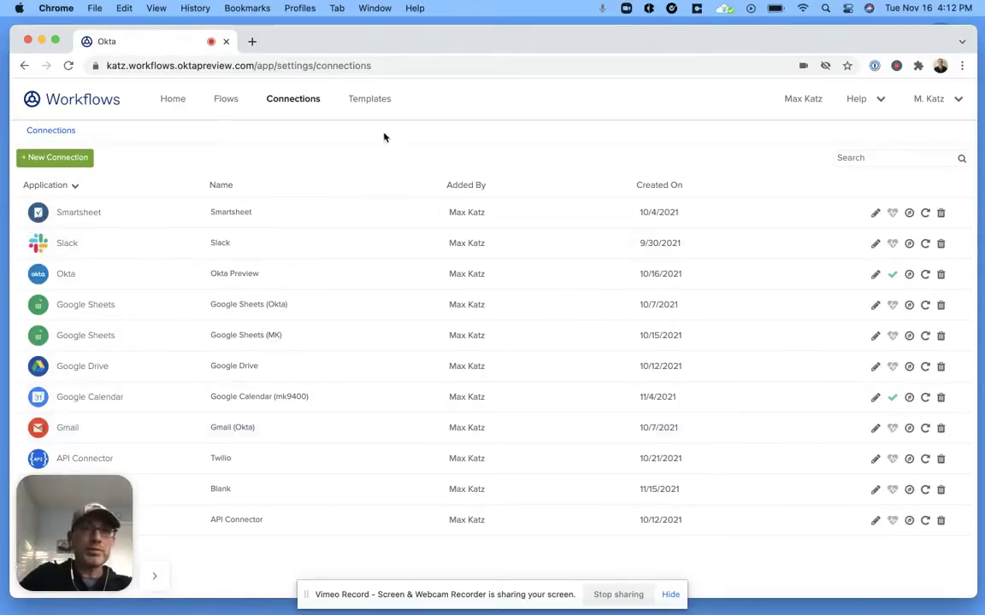
Step: Open the Templates tab to show the Workflows Templates gallery
{"action": "left_click", "coordinate": [376, 99]}
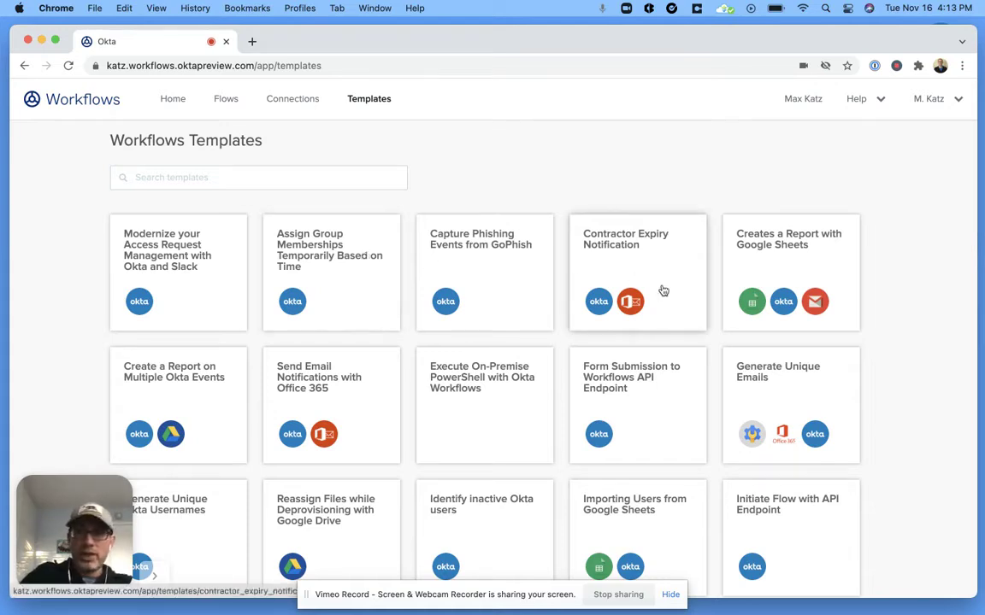
Step: Preview the 'Creates a Report with Google Sheets' template, cancel adding it, and return to Flows
{"action": "left_click", "coordinate": [768, 269]}
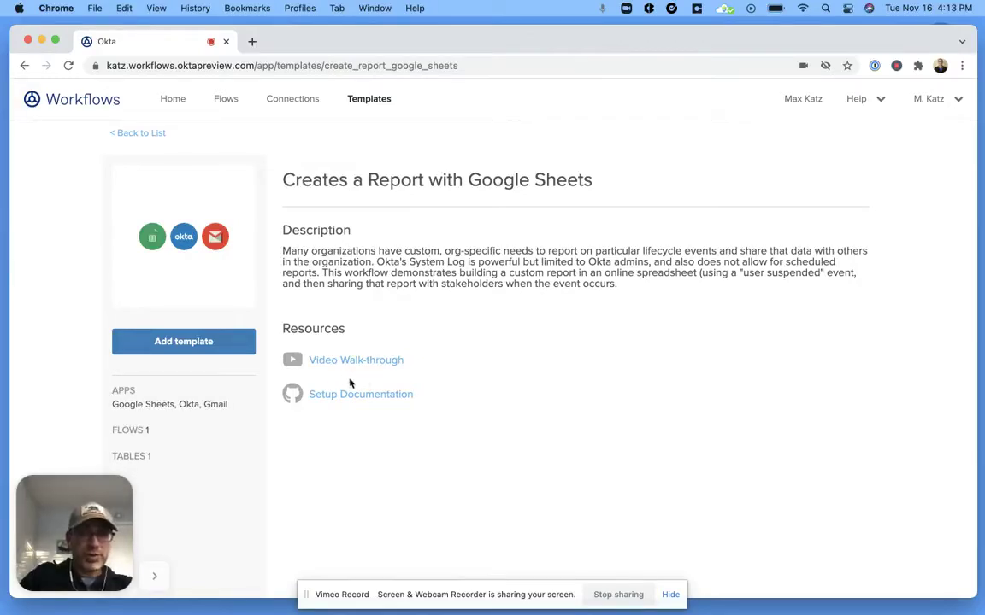
{"action": "left_click", "coordinate": [199, 342]}
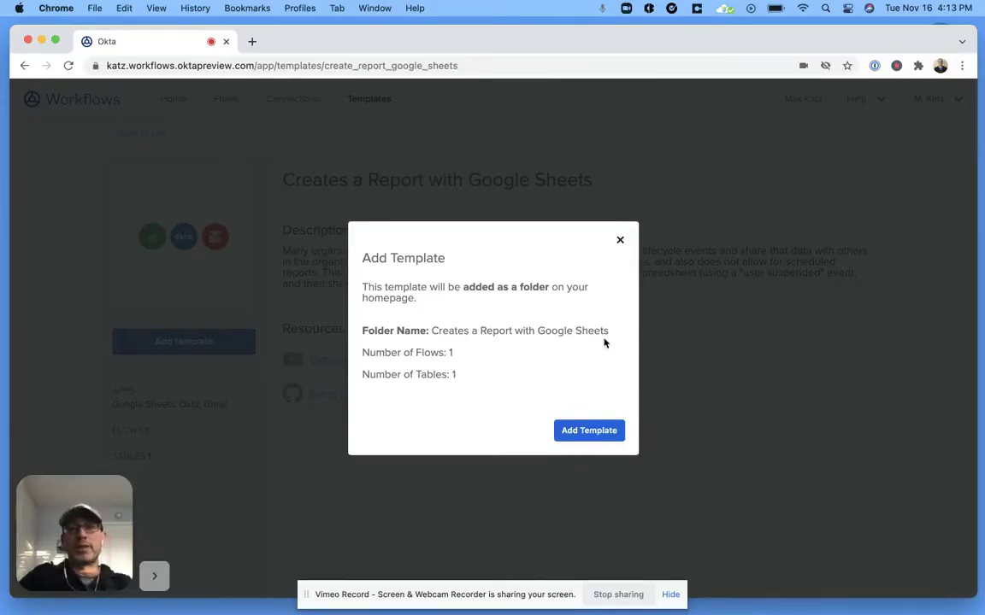
{"action": "left_click", "coordinate": [620, 240]}
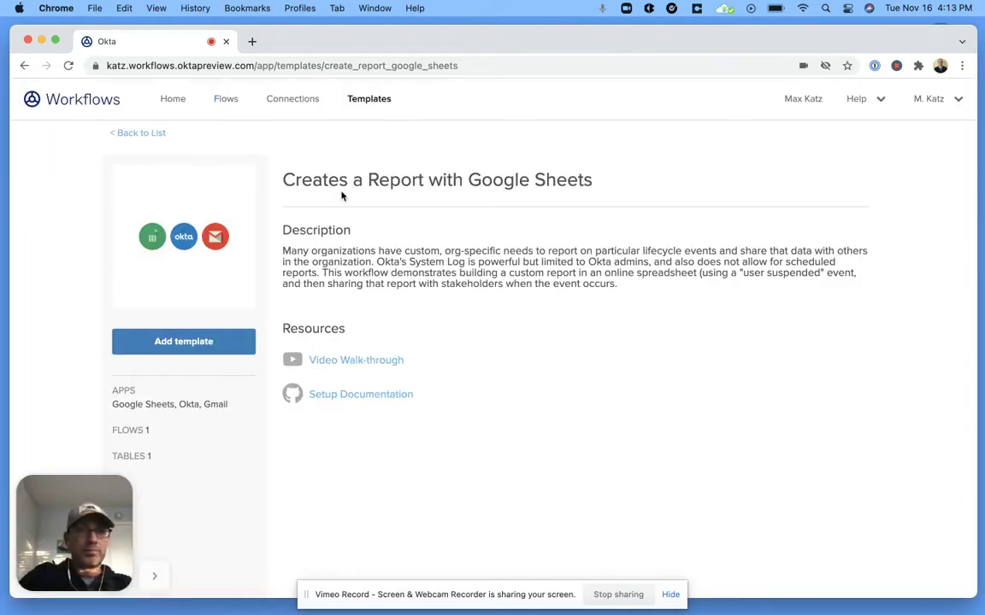
{"action": "left_click", "coordinate": [369, 101]}
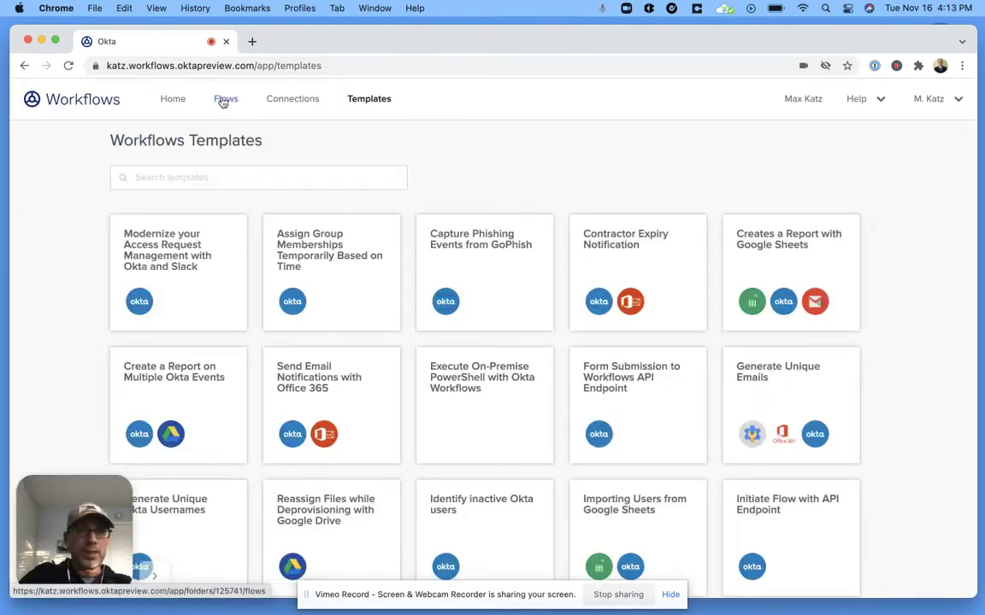
{"action": "left_click", "coordinate": [224, 100]}
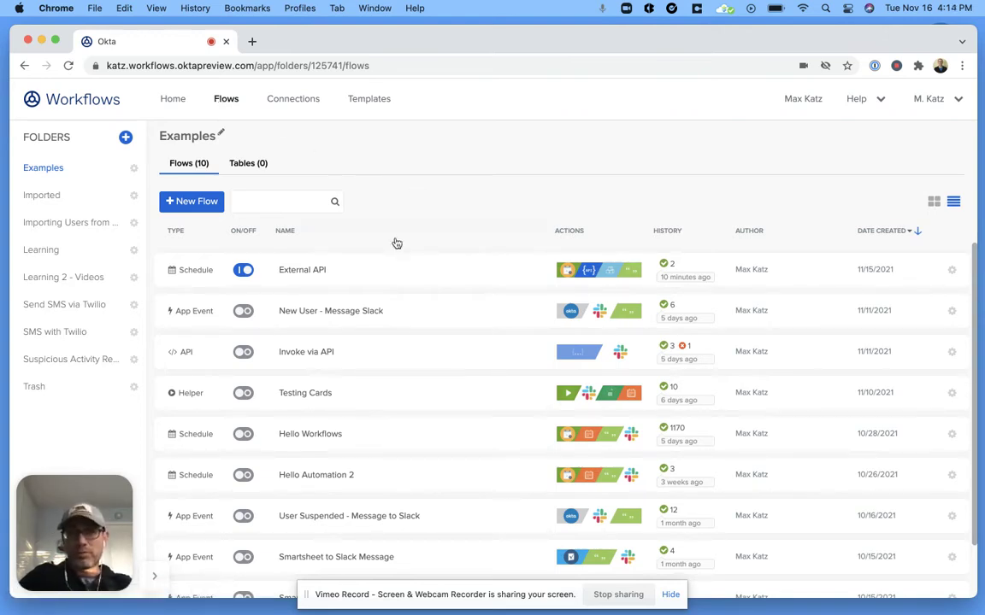
Step: Open 'External API' from the Examples flows list, showing its Scheduled Flow and connector cards
{"action": "left_click", "coordinate": [304, 270]}
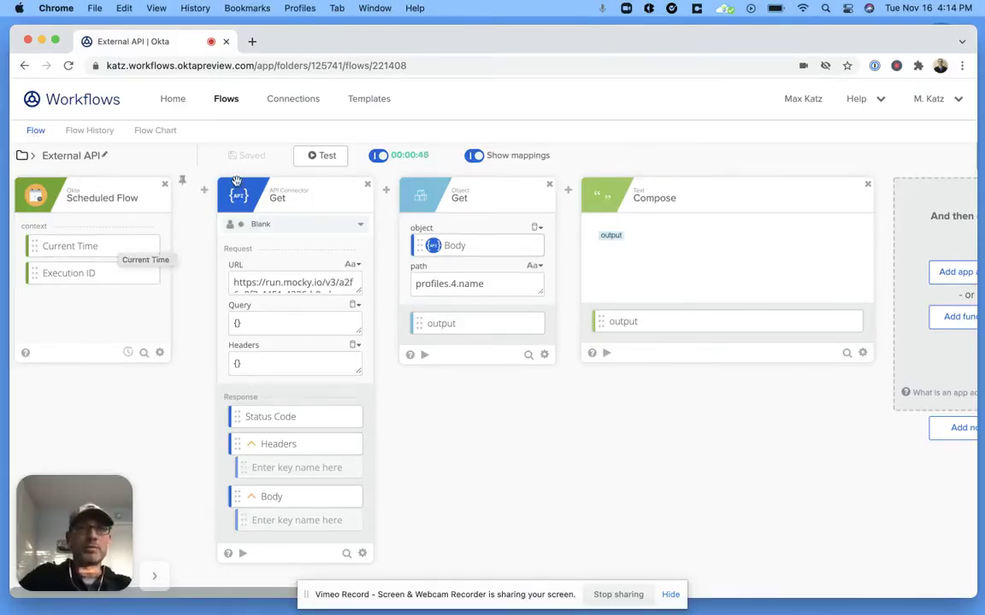
Step: Turn External API off and inspect its Nov 15 and Nov 16 4:04 PM successful runs in Flow History
{"action": "left_click", "coordinate": [87, 134]}
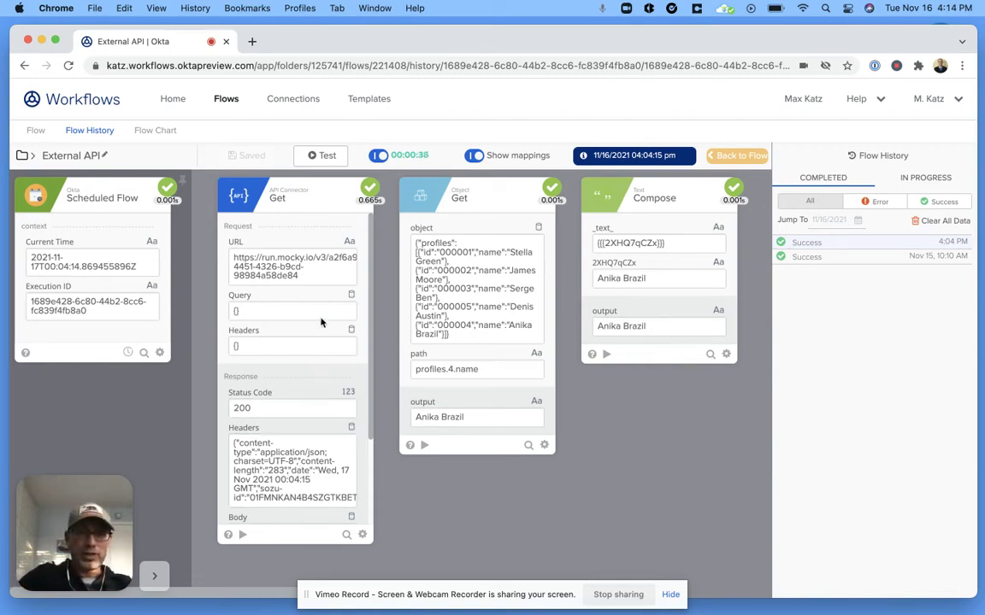
{"action": "mouse_move", "coordinate": [470, 288]}
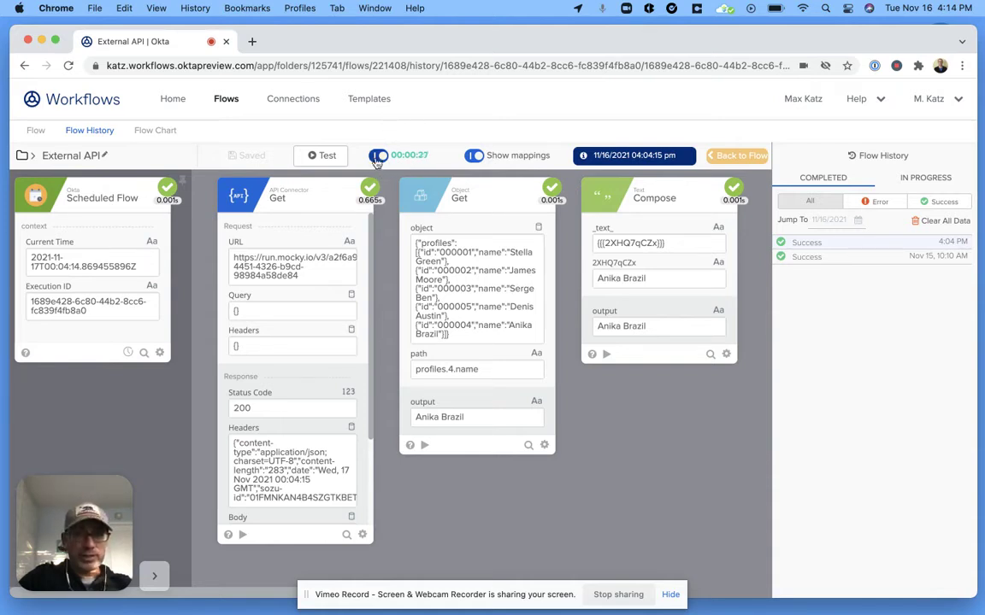
{"action": "left_click", "coordinate": [376, 158]}
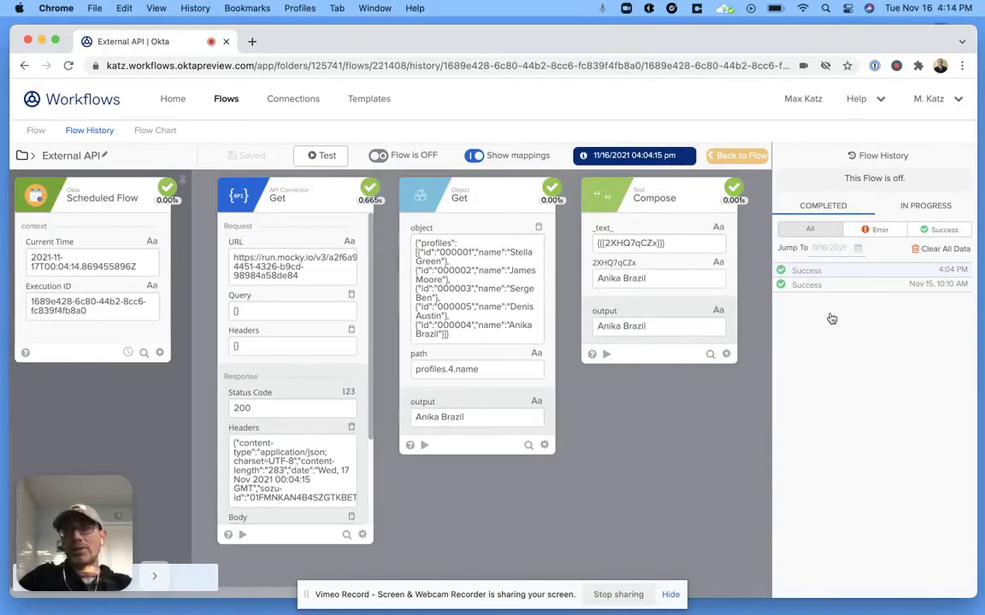
{"action": "left_click", "coordinate": [829, 287]}
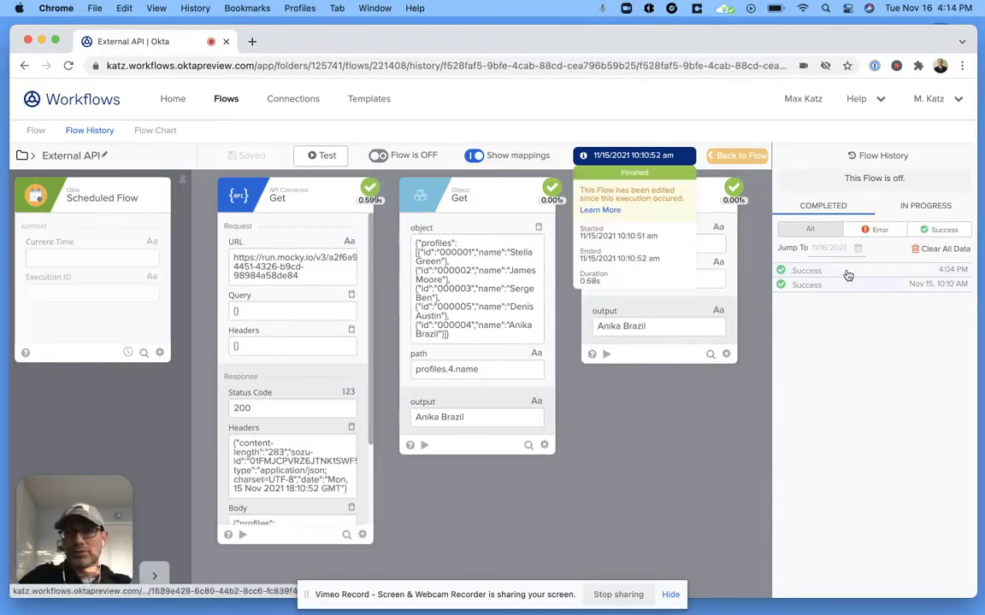
{"action": "left_click", "coordinate": [848, 273]}
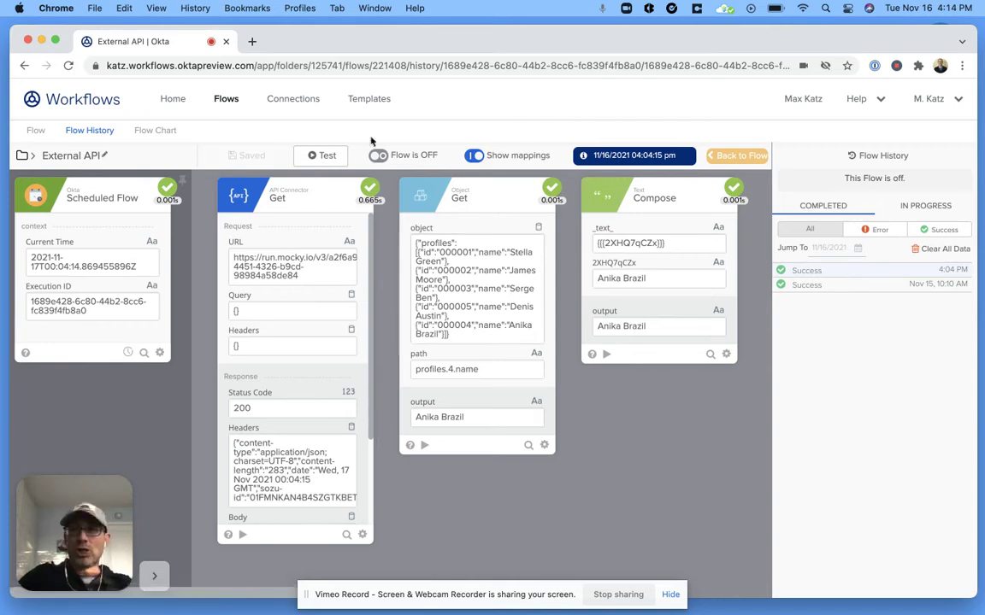
Step: View External API's four-step flow chart, then reopen the flow from the Flows list
{"action": "left_click", "coordinate": [167, 134]}
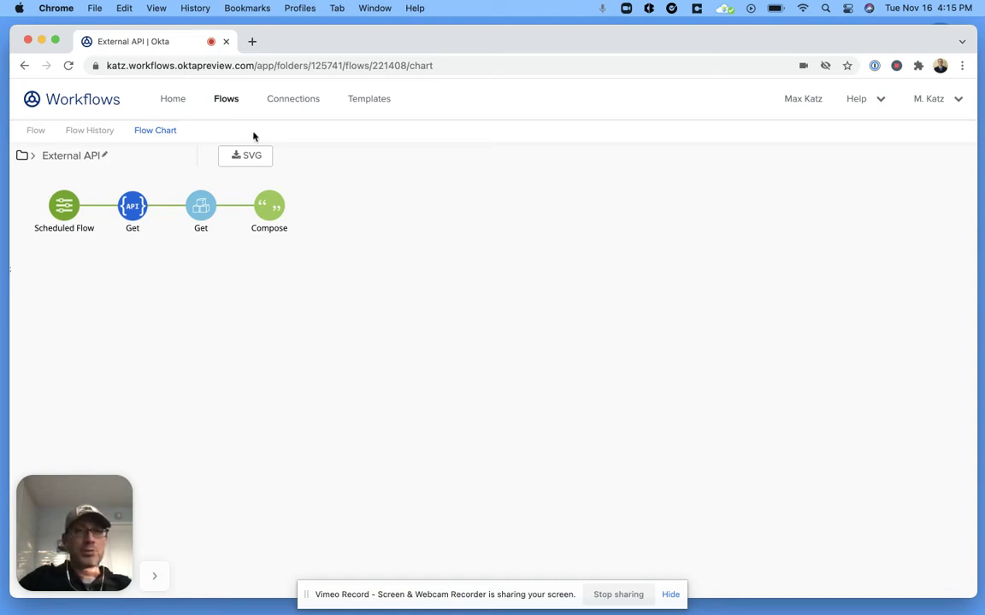
{"action": "left_click", "coordinate": [225, 99]}
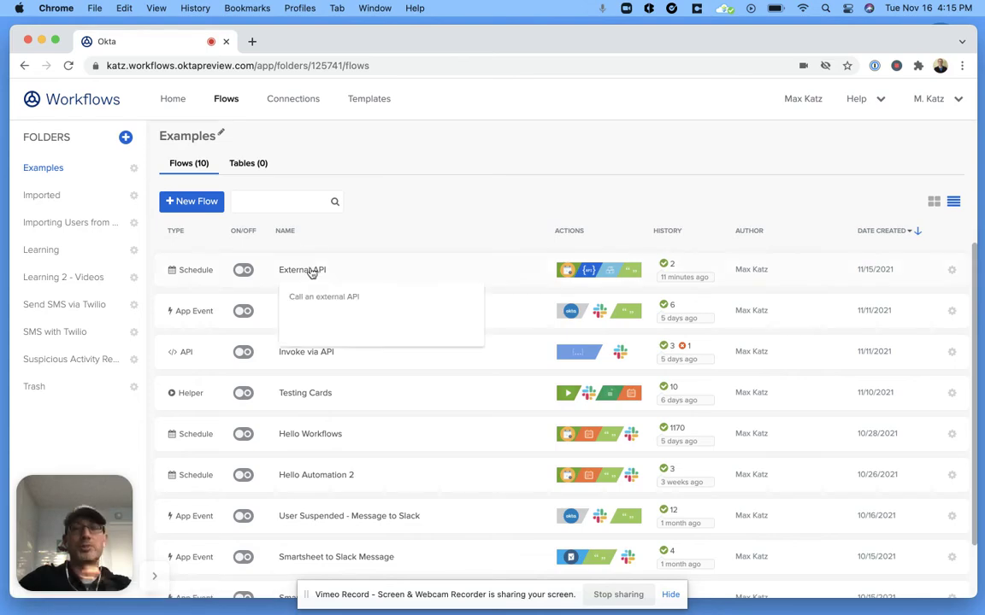
{"action": "left_click", "coordinate": [311, 271]}
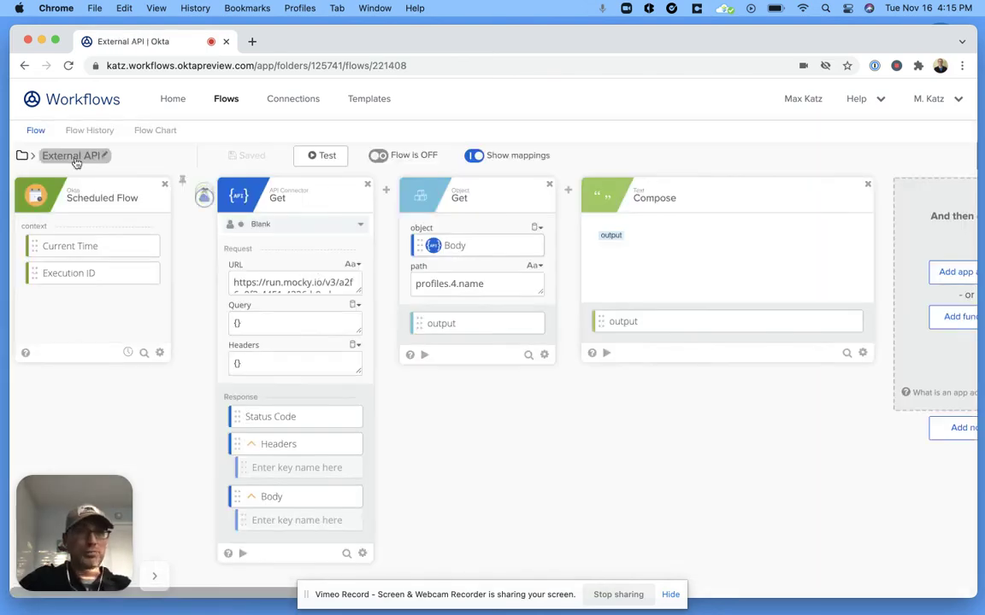
Step: On Home, browse Advanced tutorial videos and the Most Popular and Lifecycle Management templates
{"action": "left_click", "coordinate": [174, 99]}
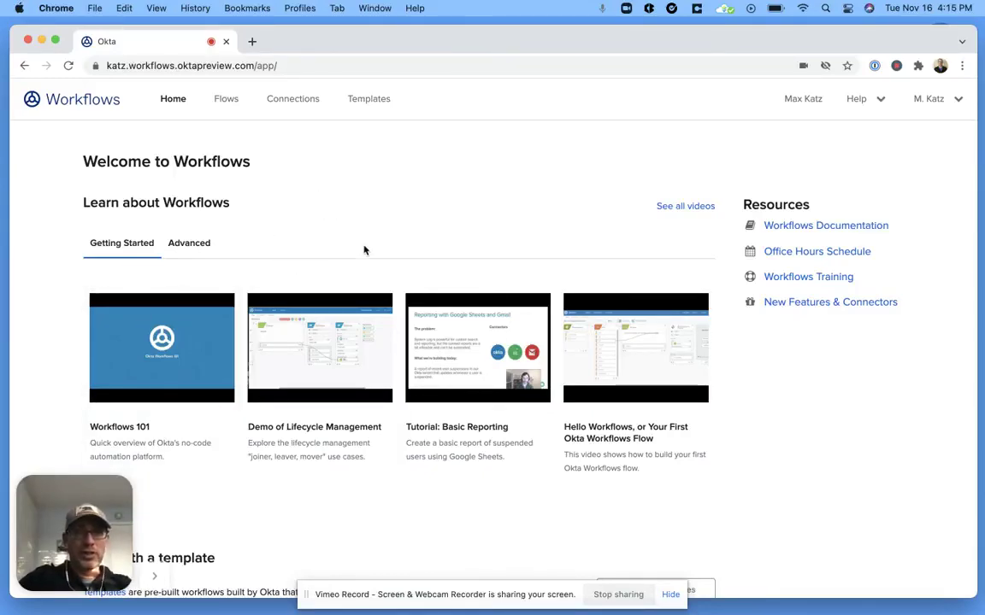
{"action": "left_click", "coordinate": [204, 248]}
{"action": "scroll", "coordinate": [288, 233], "scroll_direction": "down", "scroll_amount": 5}
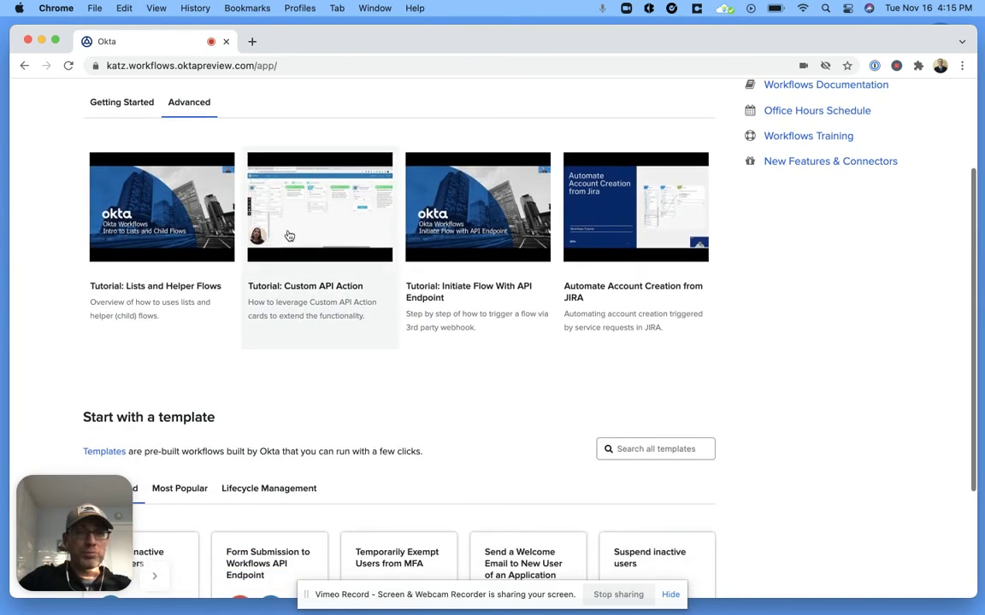
{"action": "scroll", "coordinate": [303, 351], "scroll_direction": "down", "scroll_amount": 1}
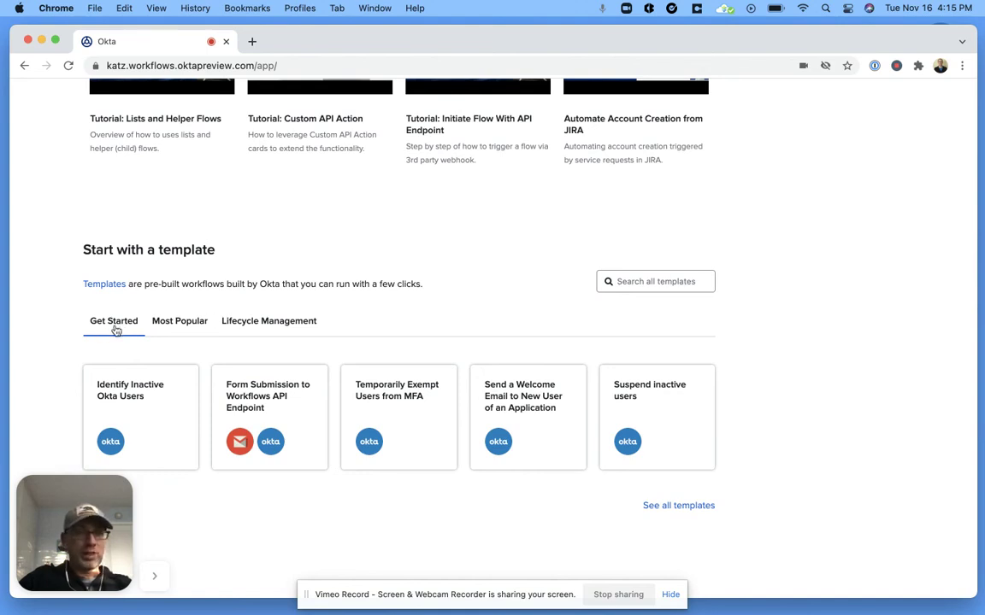
{"action": "left_click", "coordinate": [175, 329]}
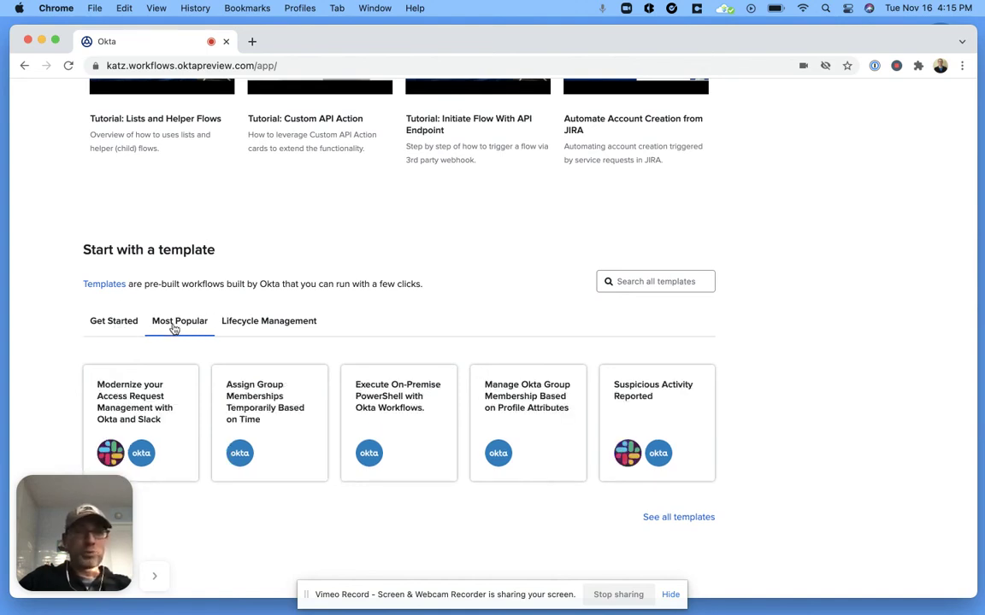
{"action": "left_click", "coordinate": [248, 333]}
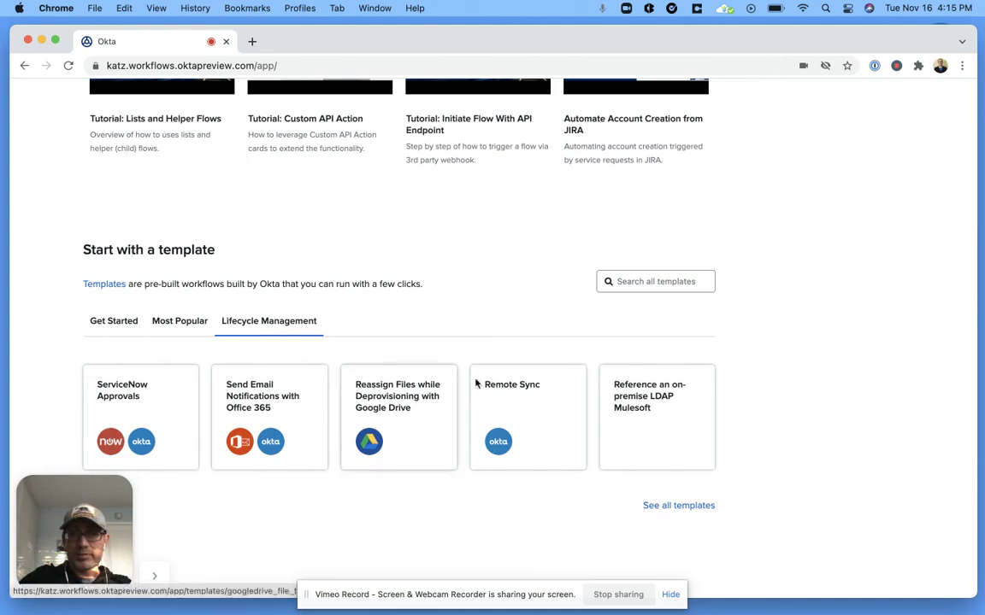
{"action": "scroll", "coordinate": [488, 387], "scroll_direction": "up", "scroll_amount": 5}
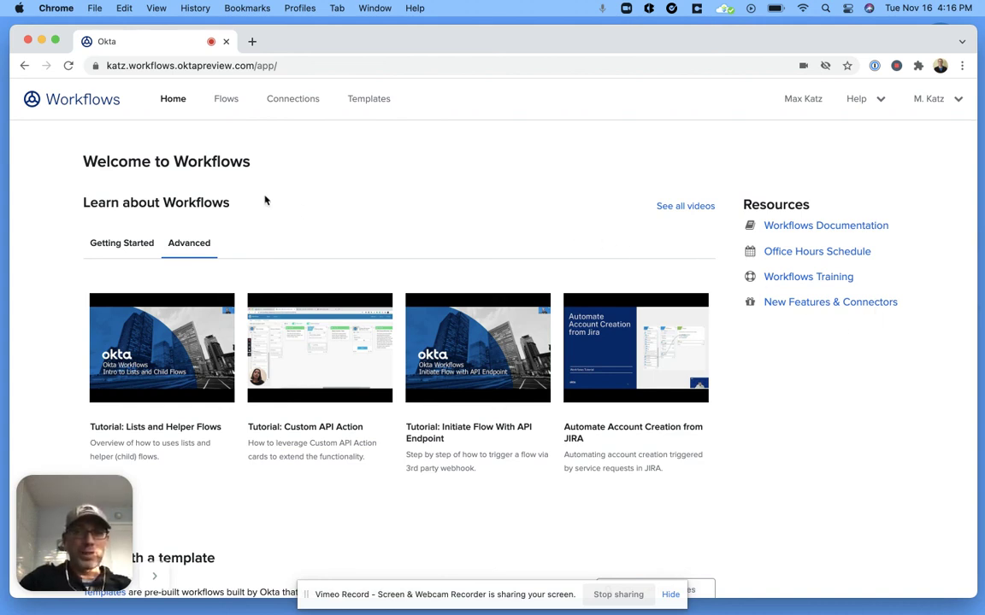
Step: Go back to the Flows page showing the Examples folder's 10 flows
{"action": "left_click", "coordinate": [226, 99]}
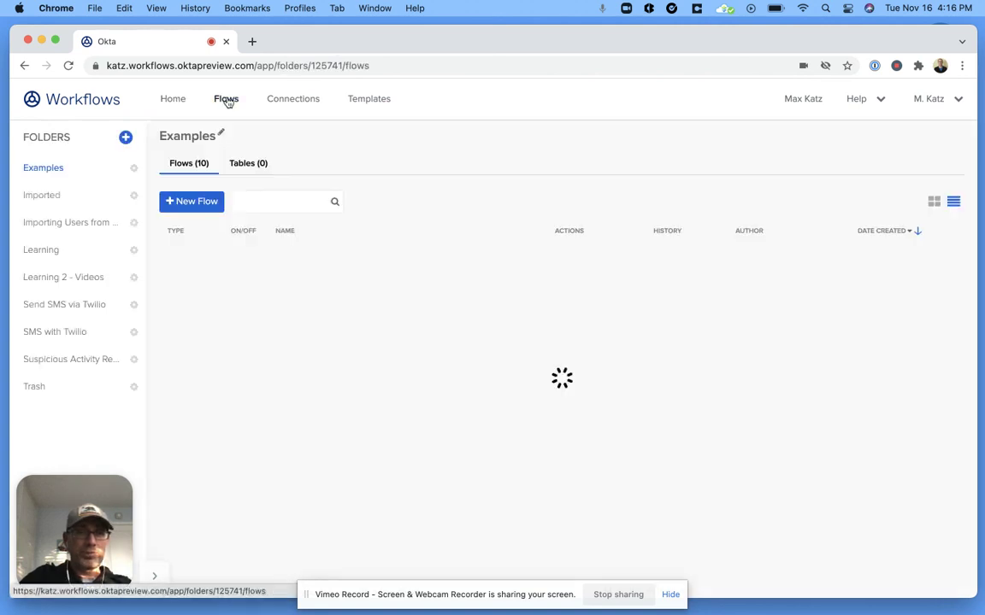